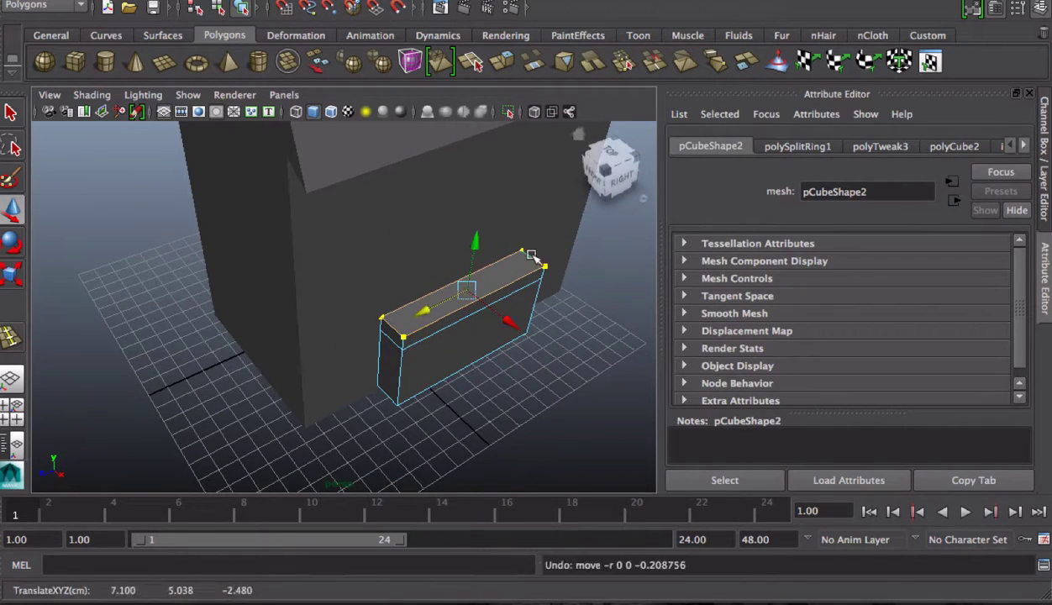
Select the box's top faces and top edge loop from a frontal view
left_click_drag(531, 255, 400, 276, "alt")
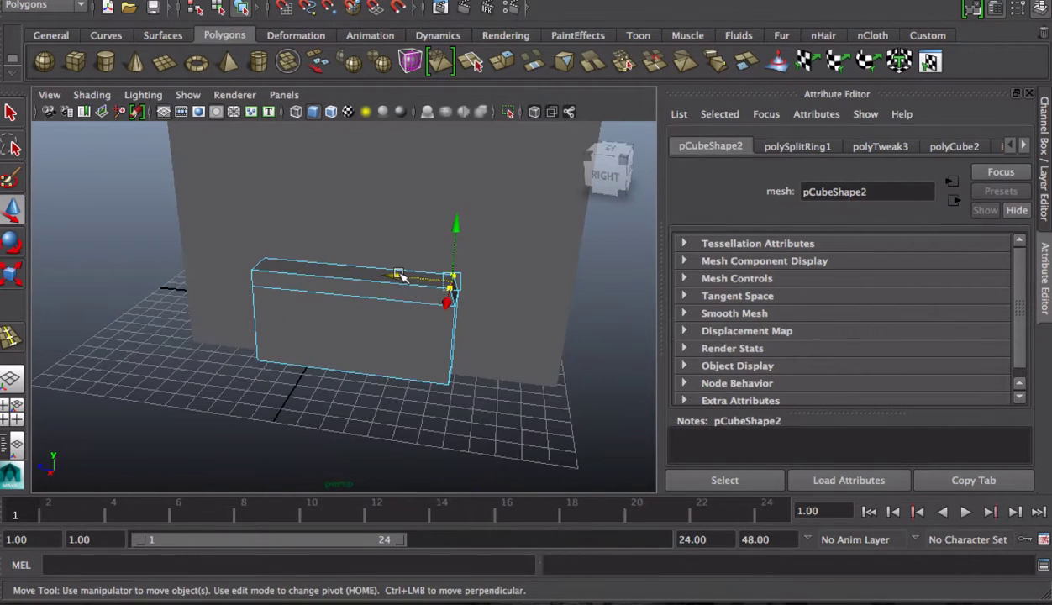
left_click_drag(240, 238, 371, 266, "alt")
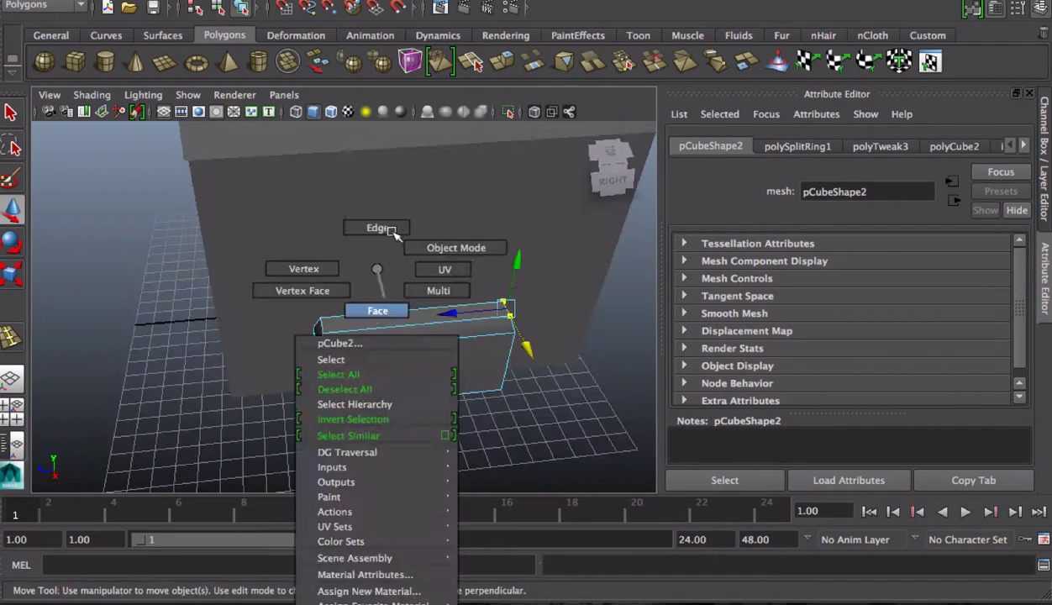
right_click_drag(371, 266, 376, 243)
left_click_drag(376, 244, 407, 179, "alt")
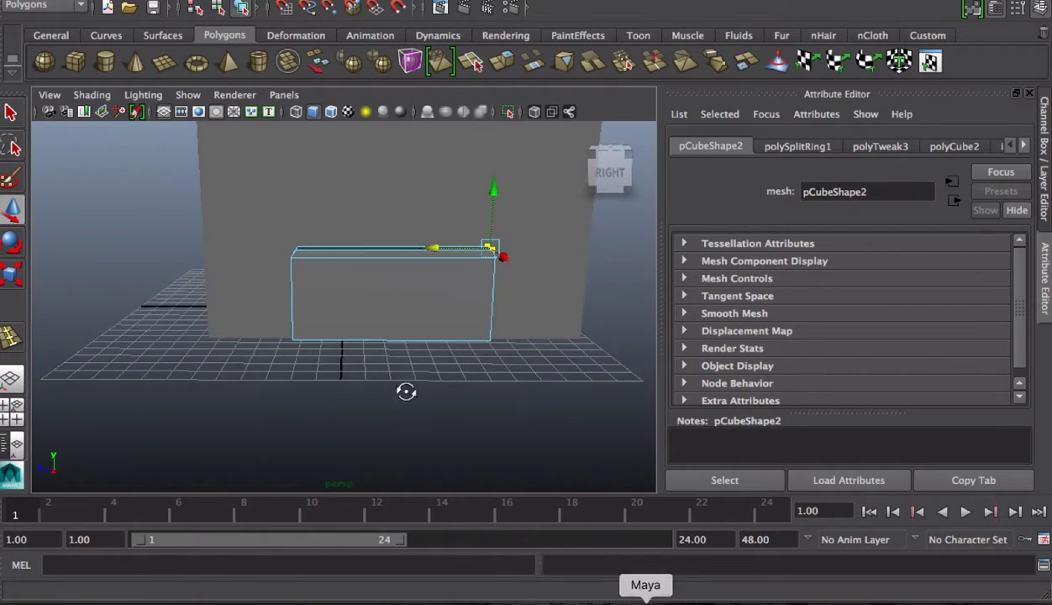
left_click(154, 251)
left_click(301, 286)
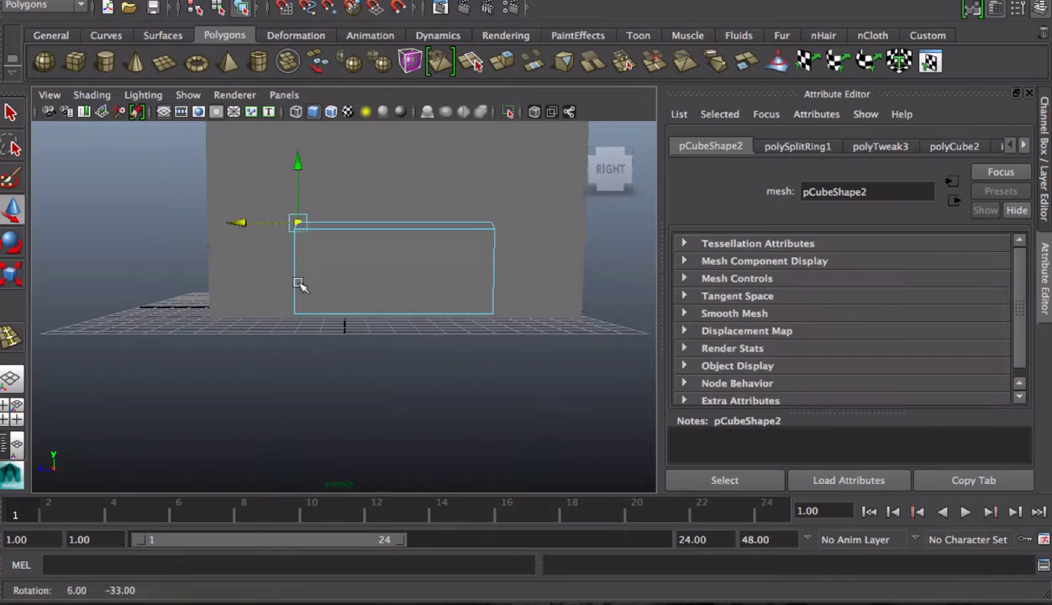
left_click_drag(301, 286, 345, 317, "alt")
left_click(315, 299)
left_click(334, 258)
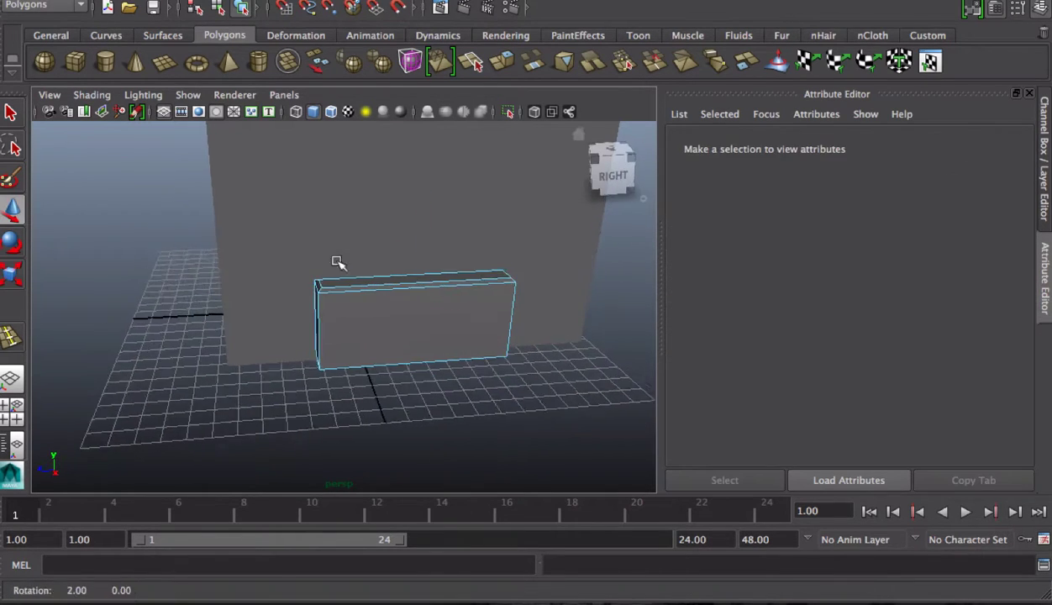
left_click(388, 253)
left_click_drag(388, 253, 575, 232, "alt")
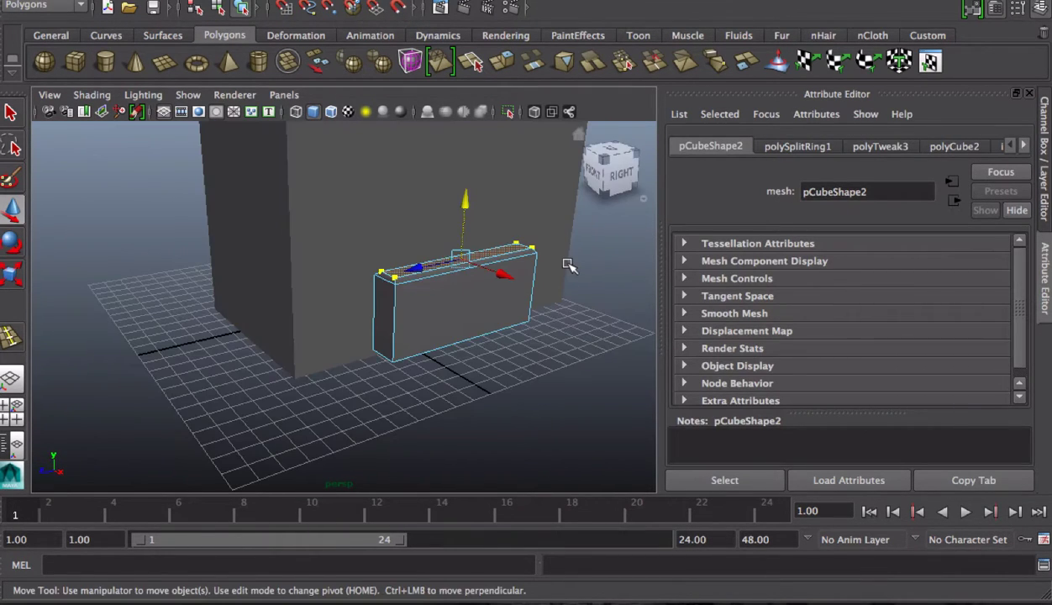
left_click_drag(509, 294, 401, 139, "alt")
Extrude the selected faces repeatedly into a projecting base and a stepped top ledge
key("ctrl+e")
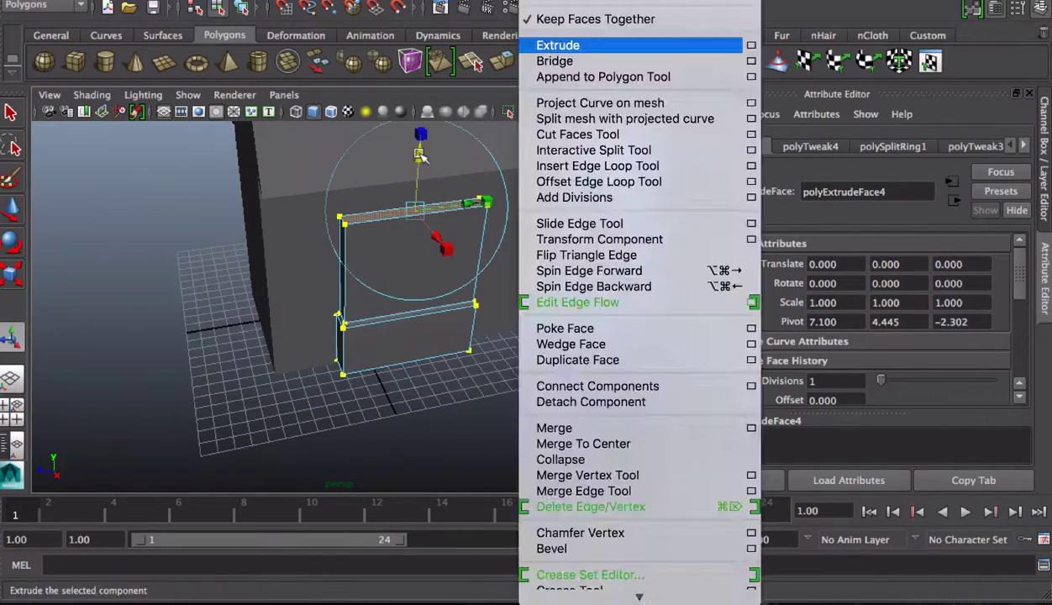
left_click(563, 47)
left_click_drag(481, 334, 539, 171, "alt")
key("ctrl+e")
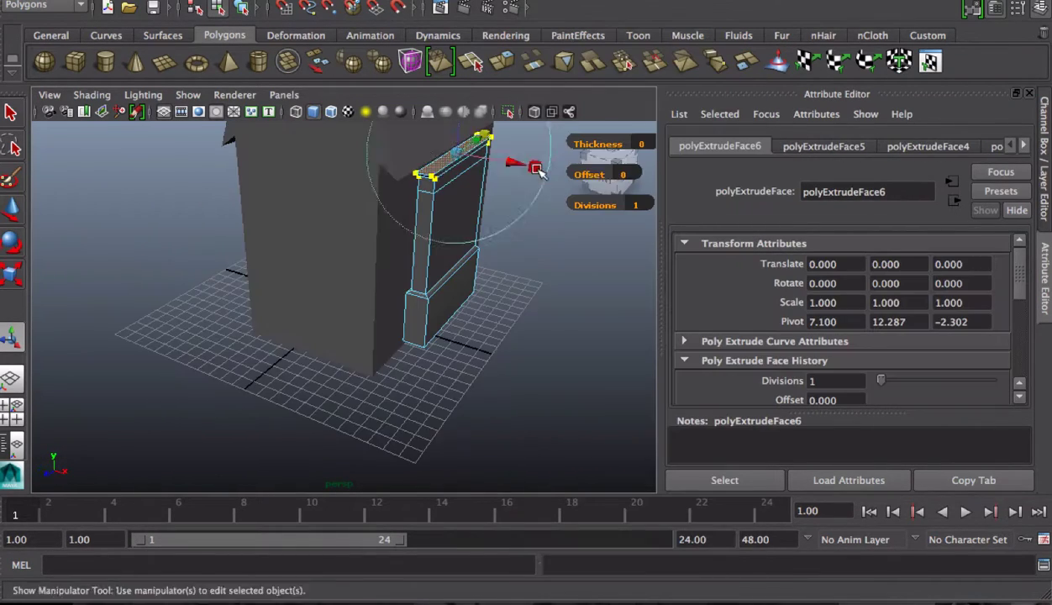
mouse_move(471, 168)
left_mouse_down("alt")
mouse_move(404, 188)
mouse_move(369, 154)
mouse_move(169, 192)
left_mouse_up("alt")
key("ctrl+e")
key("ctrl+e")
mouse_move(496, 157)
left_mouse_down("alt")
mouse_move(479, 160)
mouse_move(536, 320)
left_mouse_up("alt")
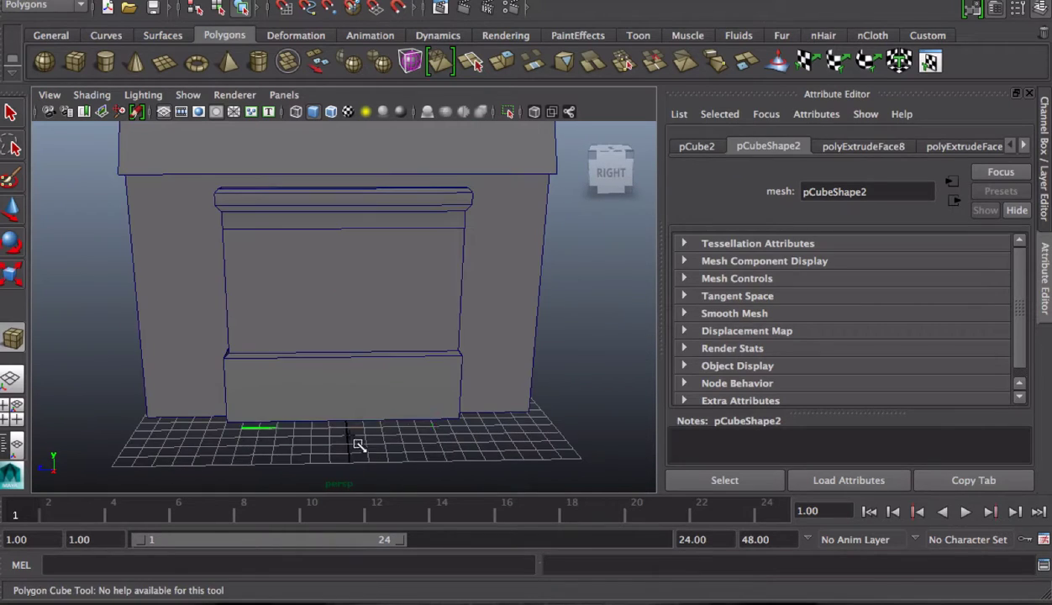
Draw a third cube at the wall's foot, move and scale it, then begin inserting edge loops
left_click_drag(357, 444, 472, 282)
left_click_drag(440, 392, 380, 388)
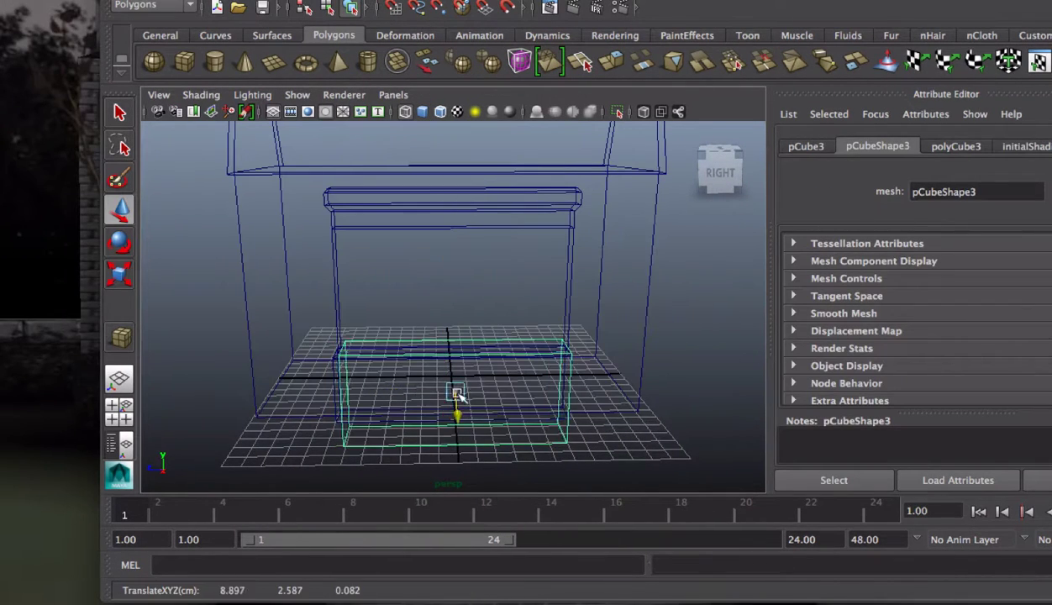
key("r")
key("5")
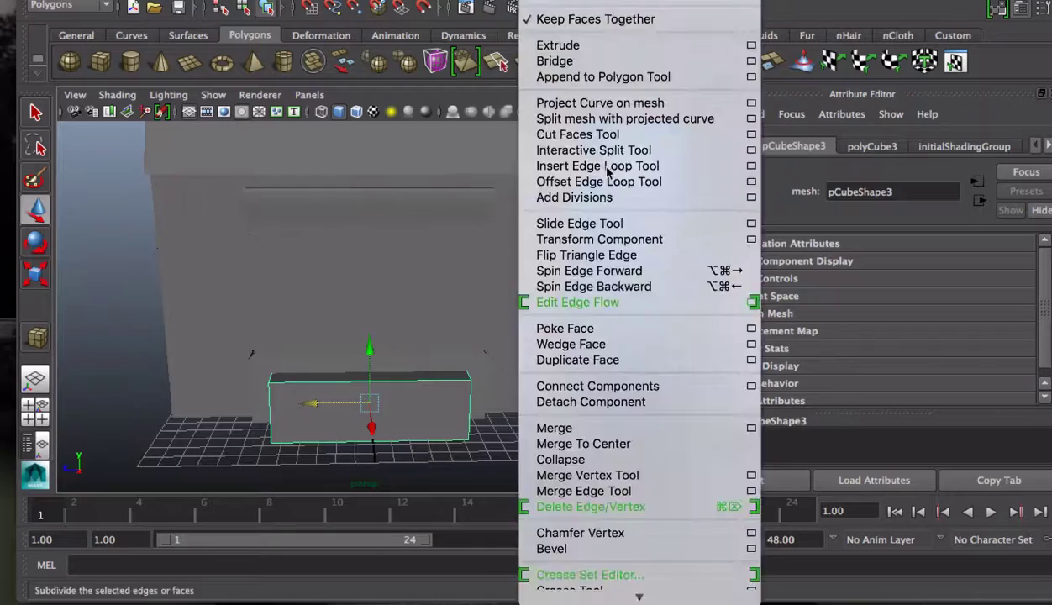
left_click(599, 167)
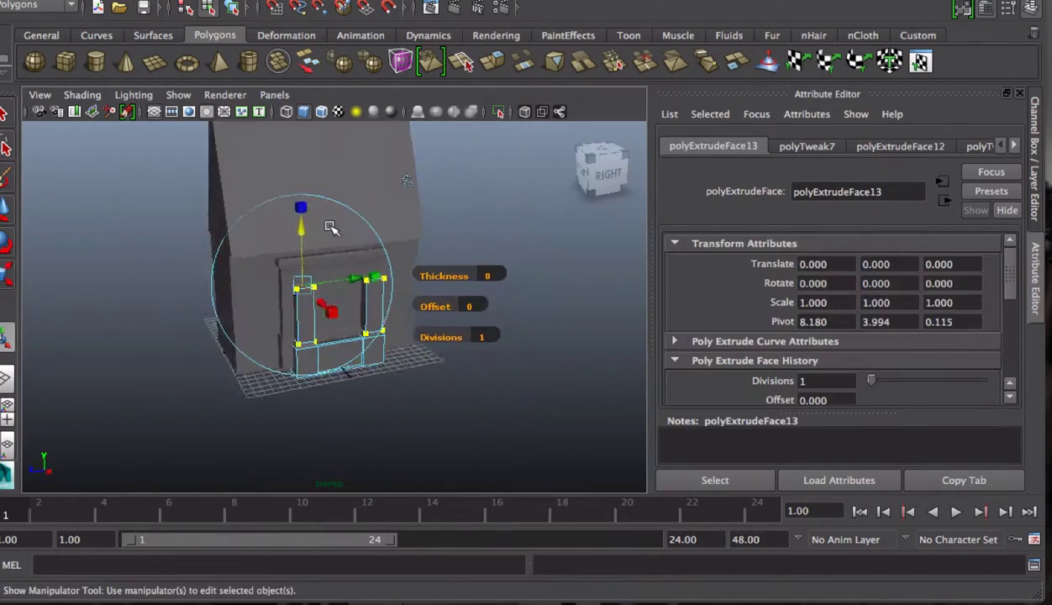
Extrude the door-frame pillar tops several times to build up both posts
left_click_drag(407, 180, 544, 348, "alt")
key("F8")
mouse_move(145, 154)
left_mouse_down("alt")
mouse_move(336, 295)
mouse_move(409, 303)
mouse_move(333, 310)
left_mouse_up("alt")
key("w")
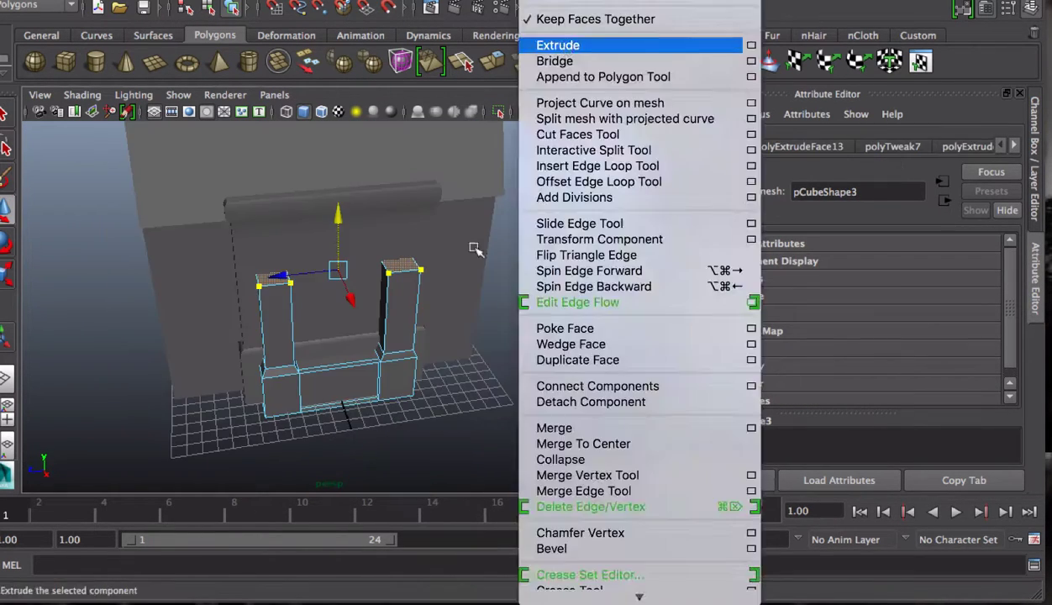
left_click(563, 39)
left_click(564, 39)
left_click_drag(358, 337, 578, 49, "alt")
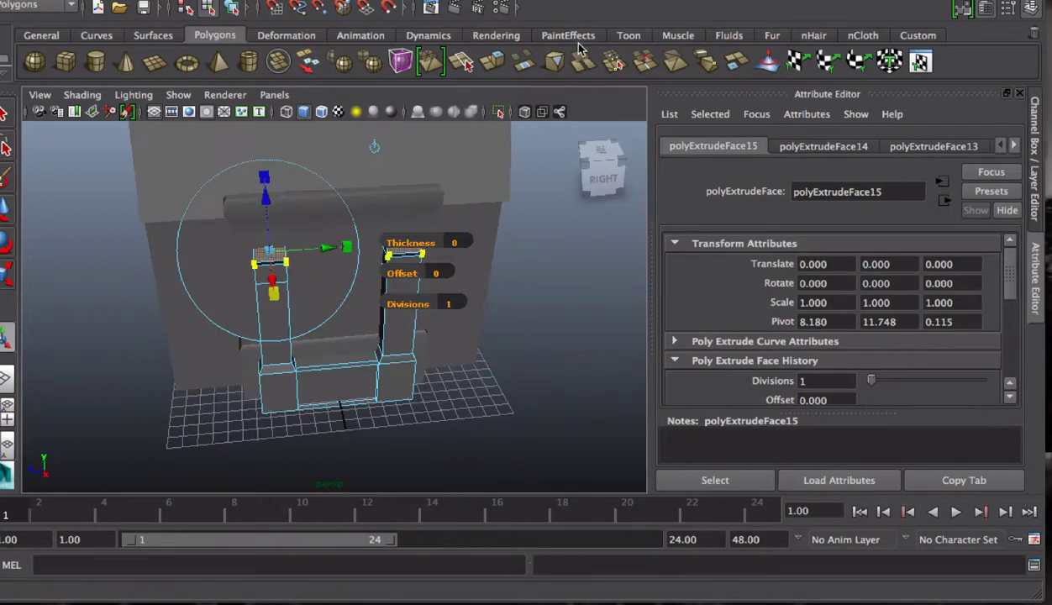
left_click_drag(299, 294, 265, 236, "alt")
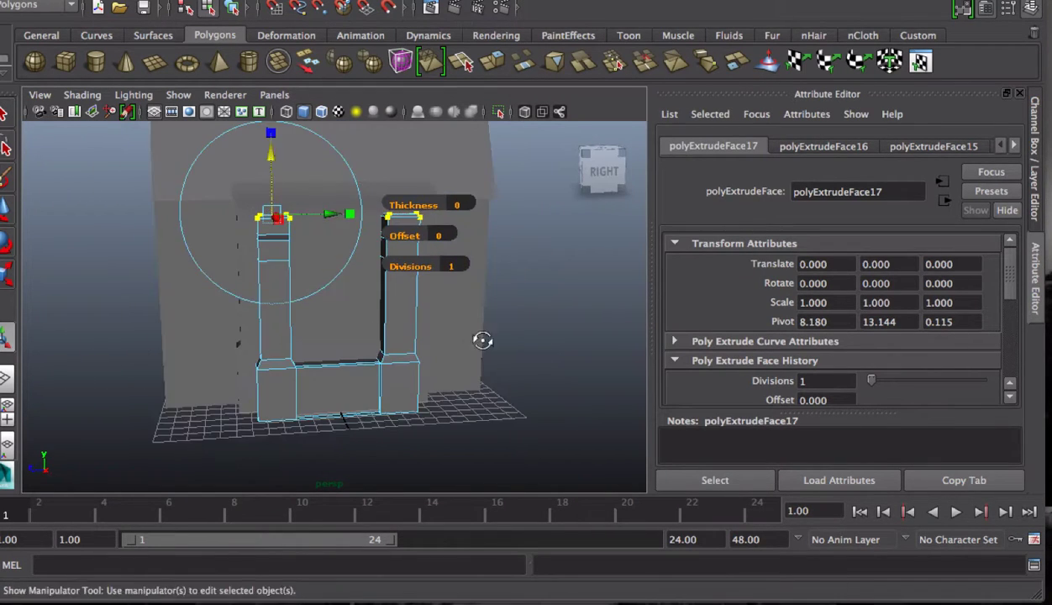
left_click(564, 42)
left_click(563, 42)
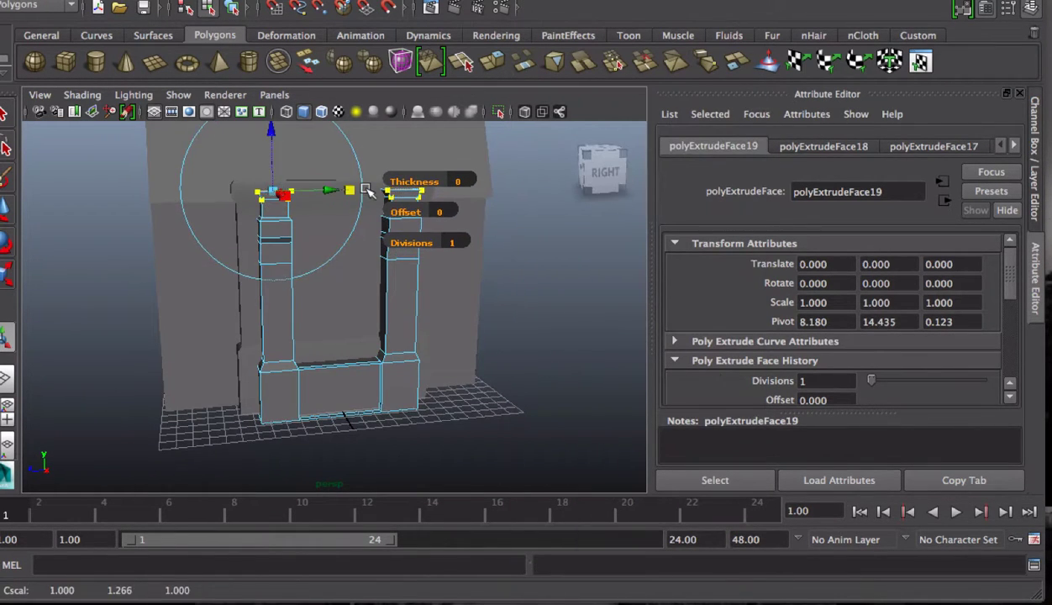
left_click_drag(329, 196, 367, 155, "alt")
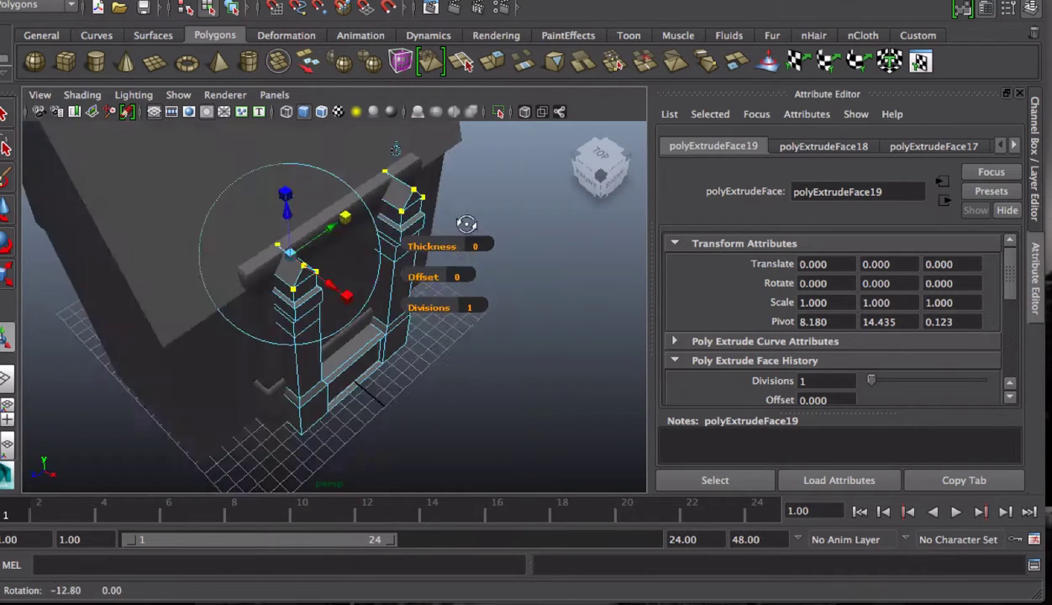
mouse_move(467, 223)
left_mouse_down("alt")
mouse_move(353, 210)
mouse_move(378, 218)
mouse_move(278, 235)
mouse_move(426, 229)
left_mouse_up("alt")
key("w")
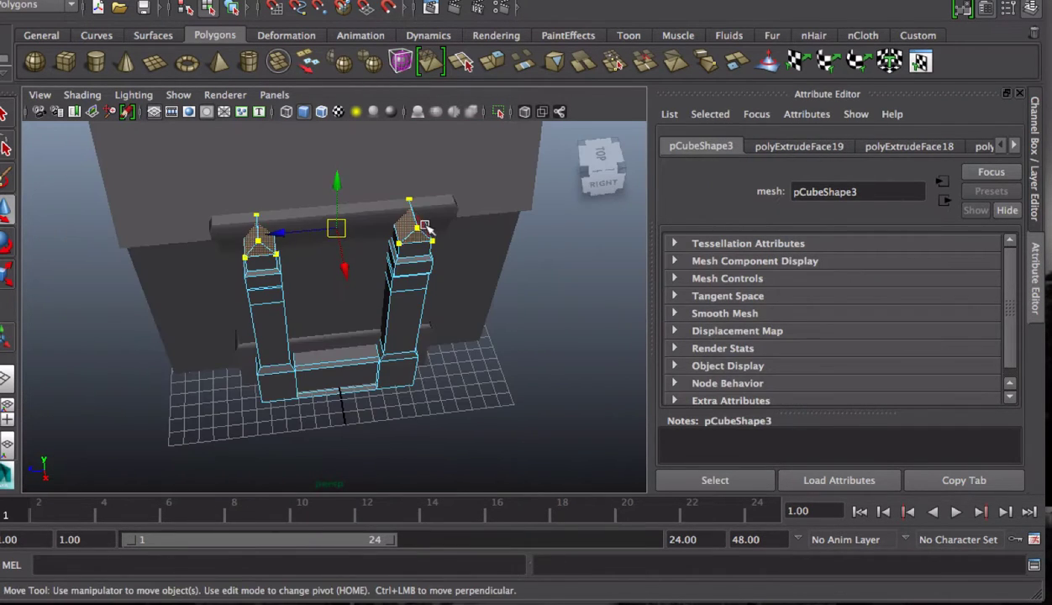
mouse_move(334, 174)
left_mouse_down("alt")
mouse_move(360, 234)
mouse_move(300, 185)
mouse_move(336, 193)
left_mouse_up("alt")
Taper the pillar tops into pinnacle points and add banding edge loops on both pillars
left_click(563, 40)
left_click_drag(277, 159, 247, 155)
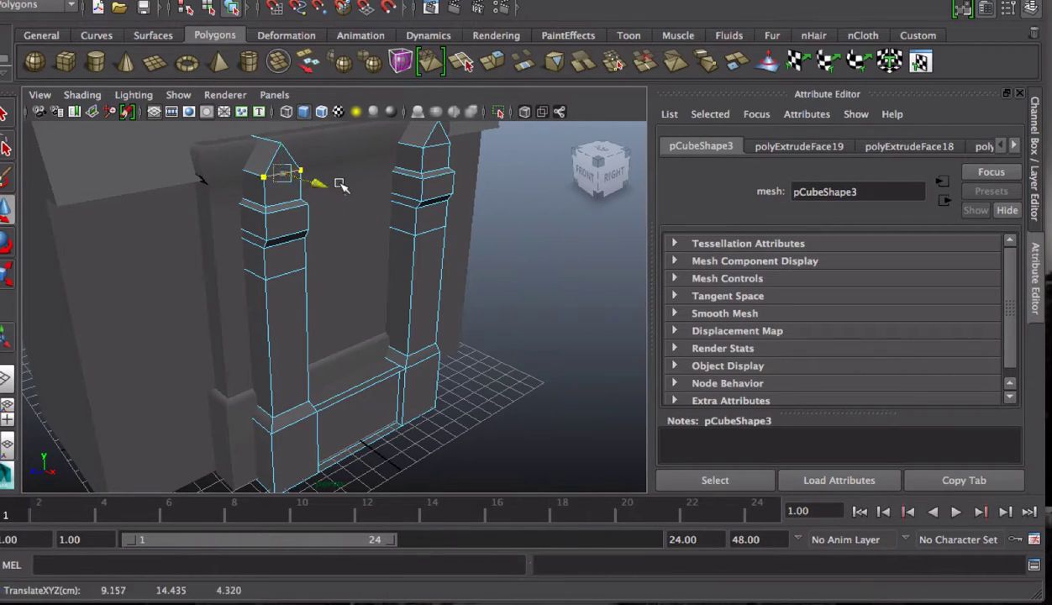
left_click(562, 40)
left_click(588, 181)
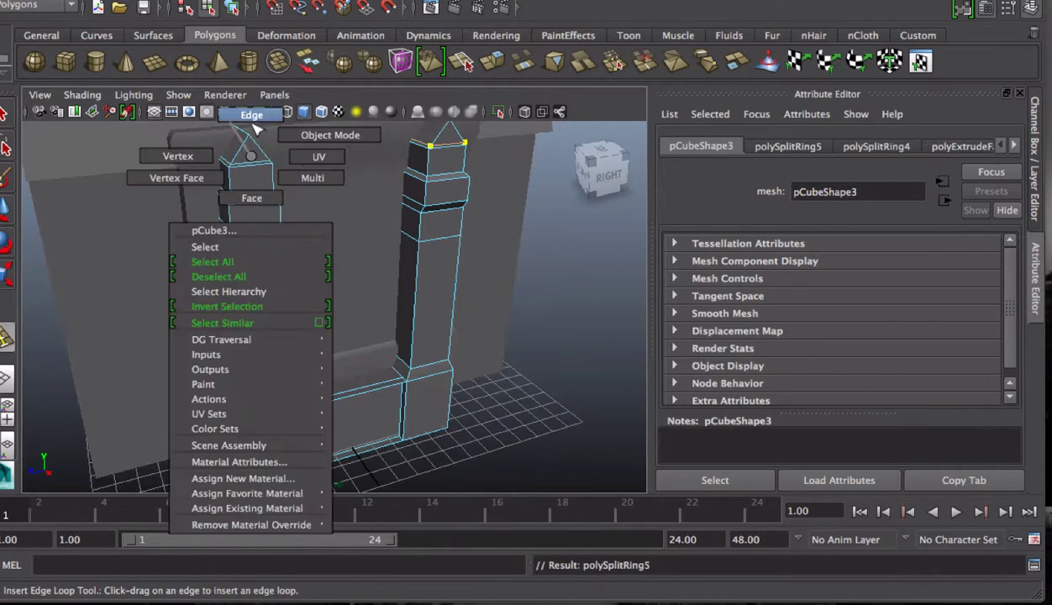
mouse_move(254, 162)
left_mouse_down("alt")
mouse_move(378, 172)
mouse_move(488, 149)
left_mouse_up("alt")
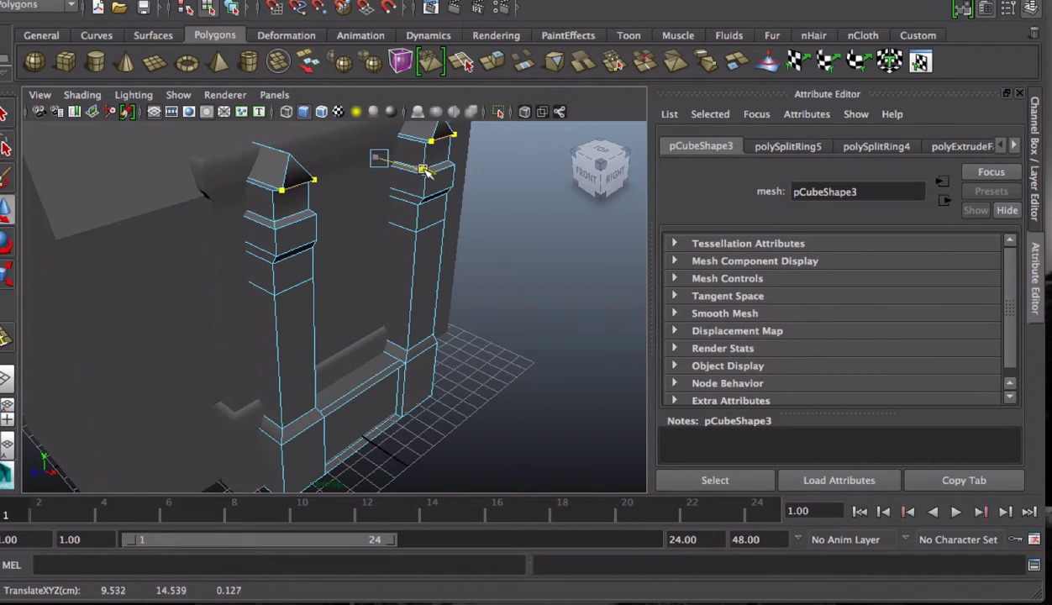
mouse_move(426, 171)
left_mouse_down("alt")
mouse_move(322, 186)
mouse_move(265, 167)
left_mouse_up("alt")
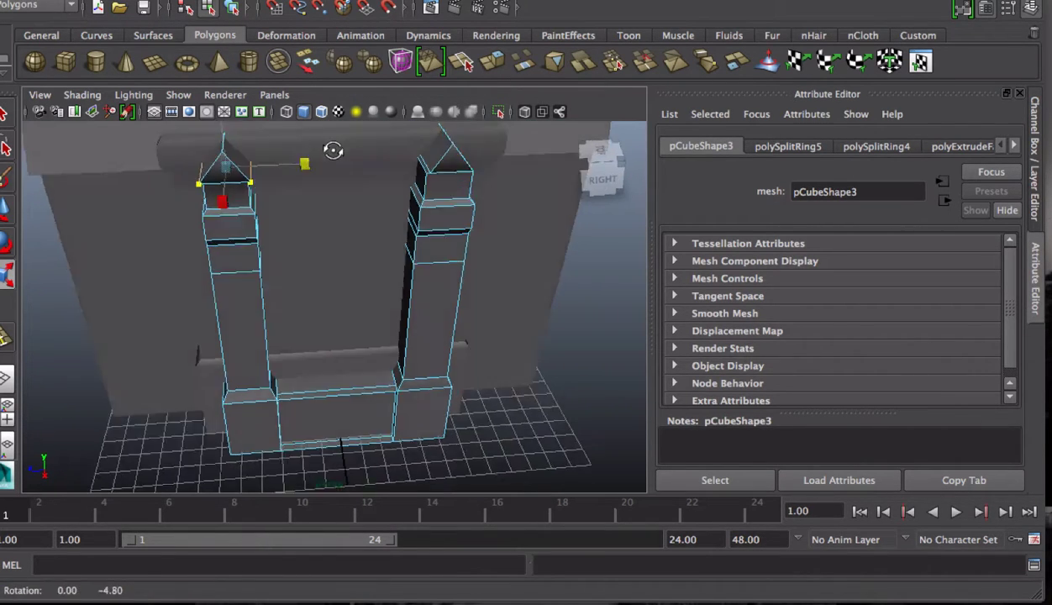
left_click_drag(333, 151, 544, 195, "alt")
right_click_drag(545, 195, 502, 163, "alt")
mouse_move(251, 199)
left_mouse_down("alt")
mouse_move(292, 225)
mouse_move(235, 136)
mouse_move(121, 165)
left_mouse_up("alt")
key("w")
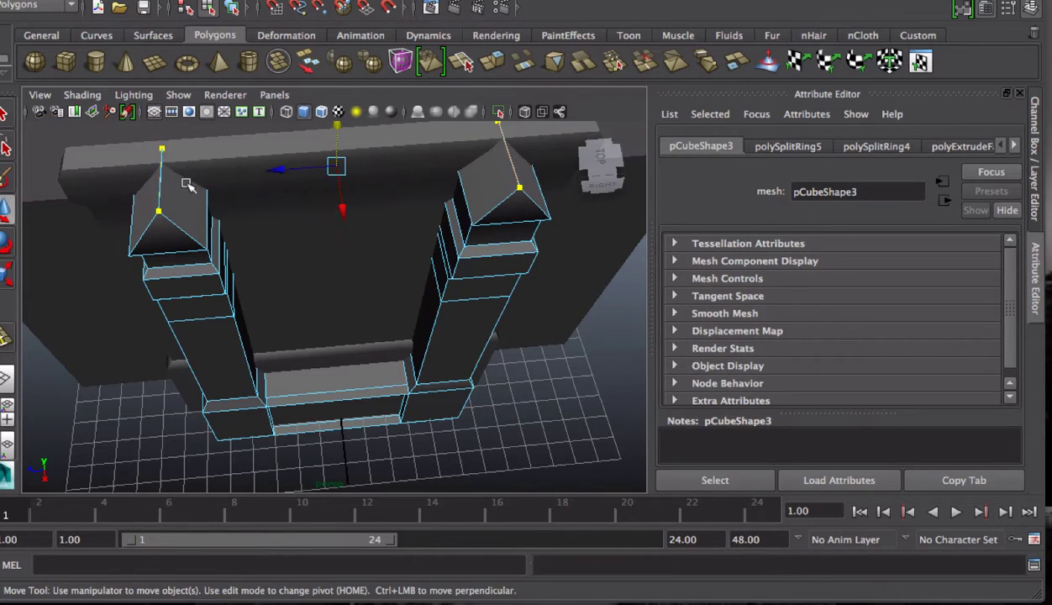
mouse_move(507, 149)
left_mouse_down("alt")
mouse_move(202, 180)
mouse_move(252, 218)
left_mouse_up("alt")
key("ctrl+z")
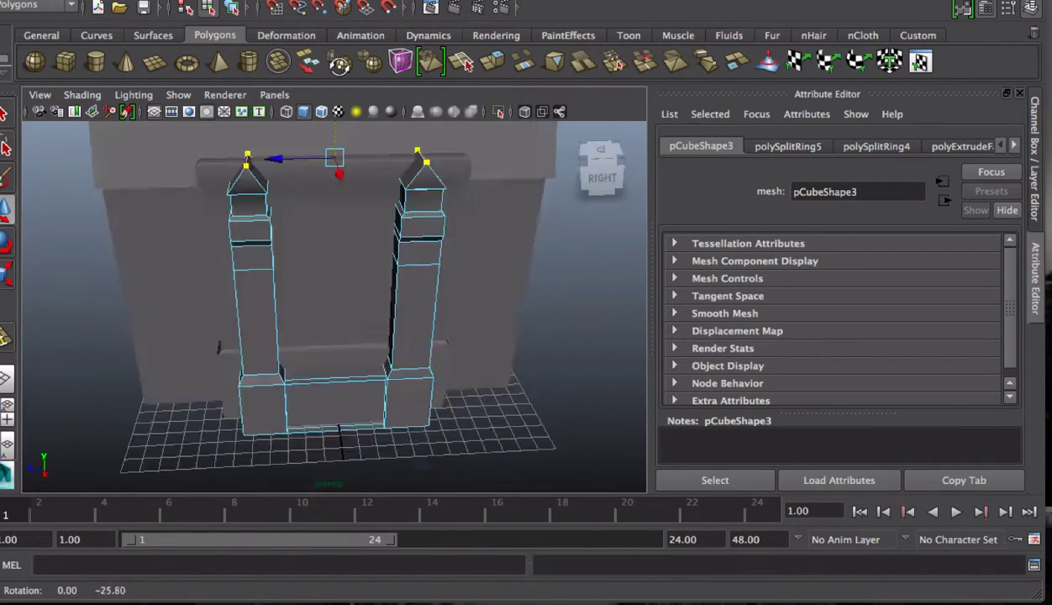
right_click_drag(252, 218, 218, 202, "alt")
left_click_drag(243, 378, 237, 151)
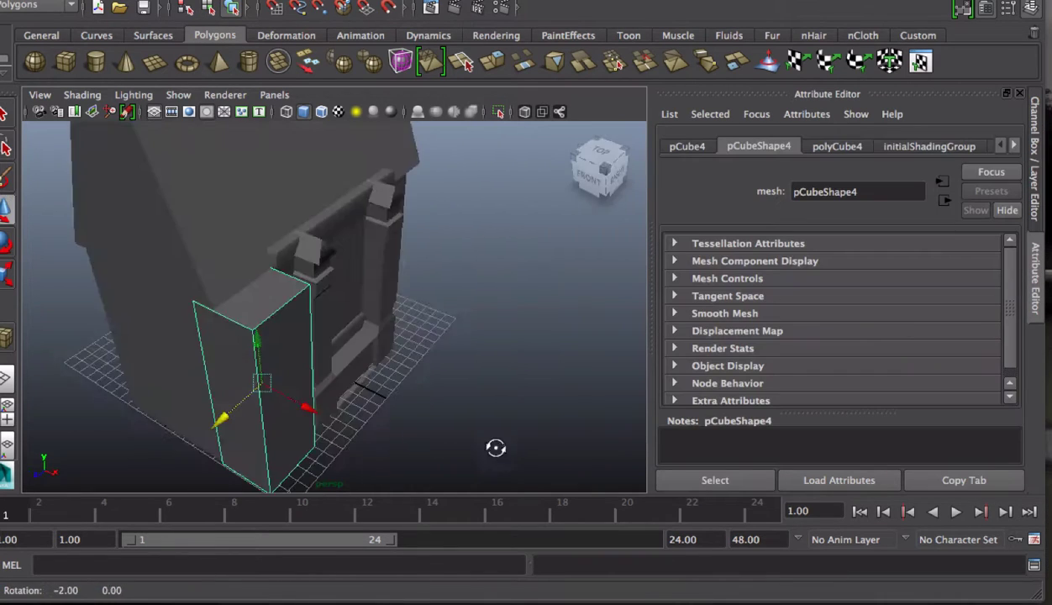
Select the new cube's top face and extrude it upward twice to lengthen the column
left_click_drag(495, 446, 127, 340, "alt")
mouse_move(187, 418)
left_mouse_down("alt")
mouse_move(500, 404)
mouse_move(307, 333)
mouse_move(474, 302)
mouse_move(339, 487)
left_mouse_up("alt")
key("r")
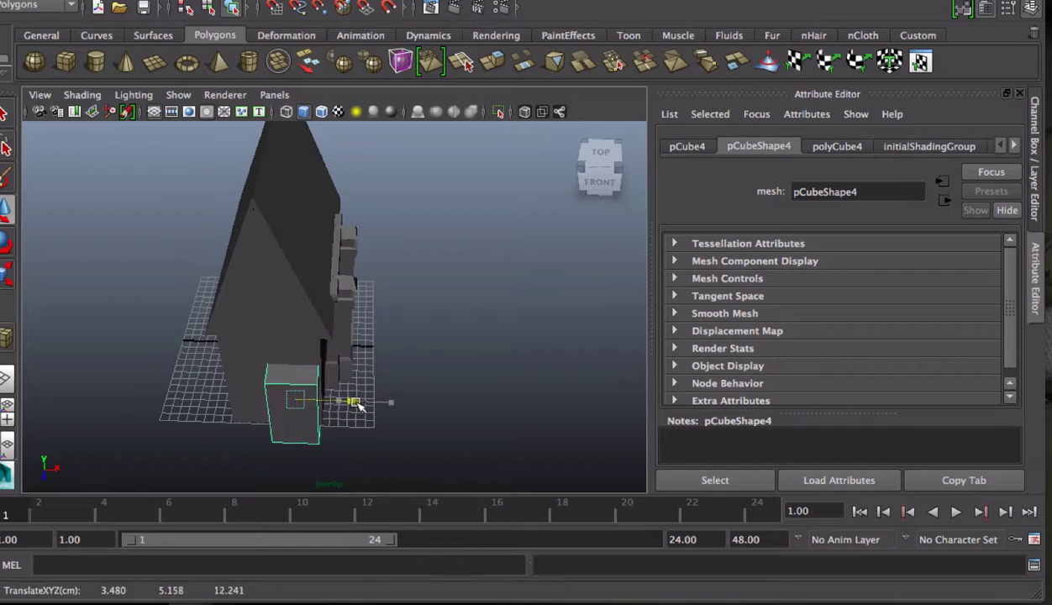
left_click_drag(375, 336, 246, 258, "alt")
key("w")
left_click(336, 286)
left_click(564, 39)
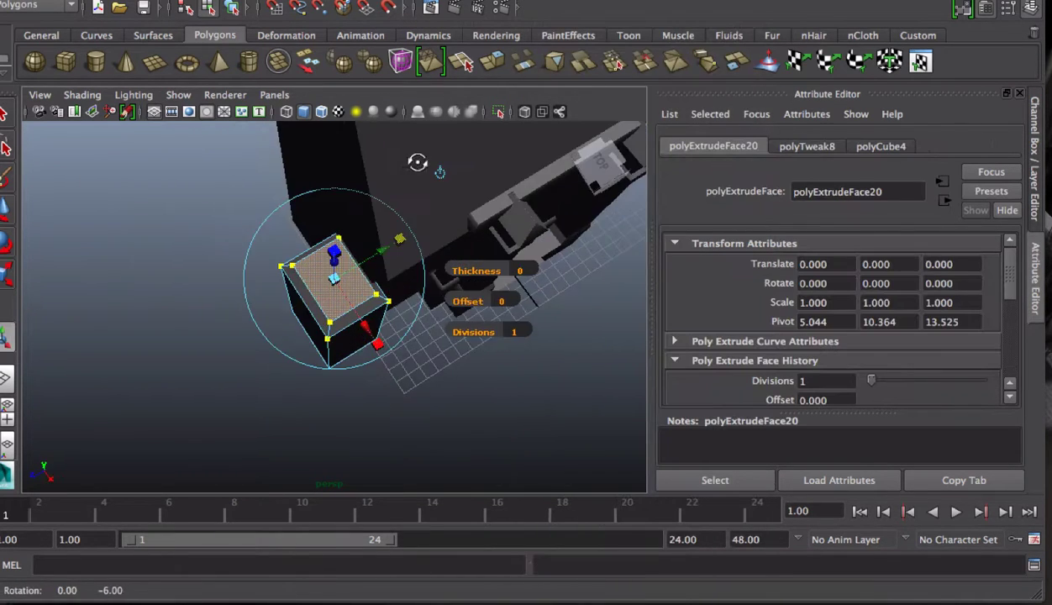
left_click_drag(440, 128, 346, 195, "alt")
key("ctrl+e")
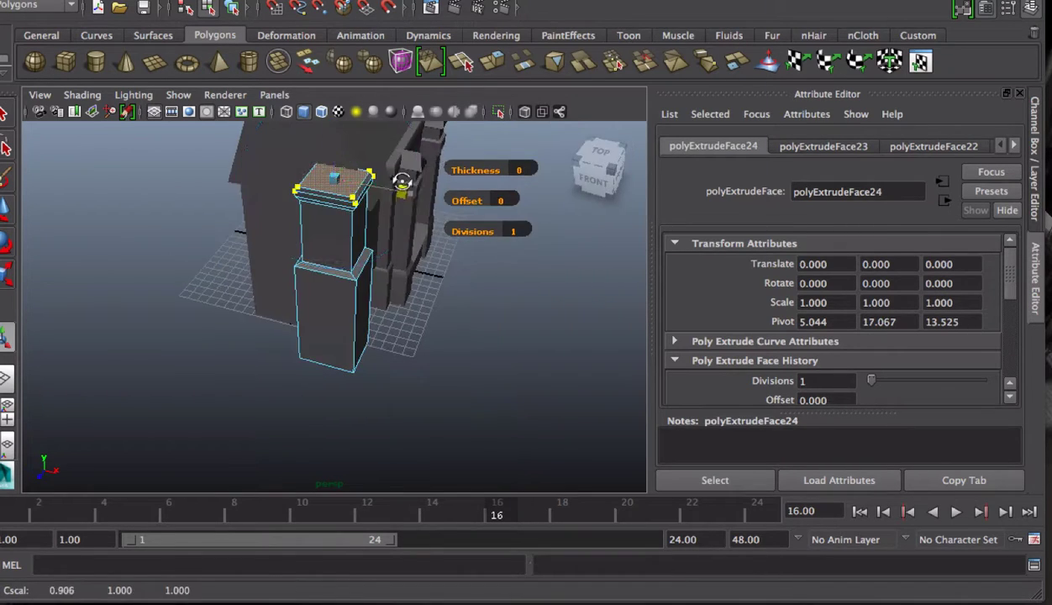
Insert and scale an edge ring for a ledge, then extrude the column's top face upward again
left_click_drag(402, 181, 359, 206, "alt")
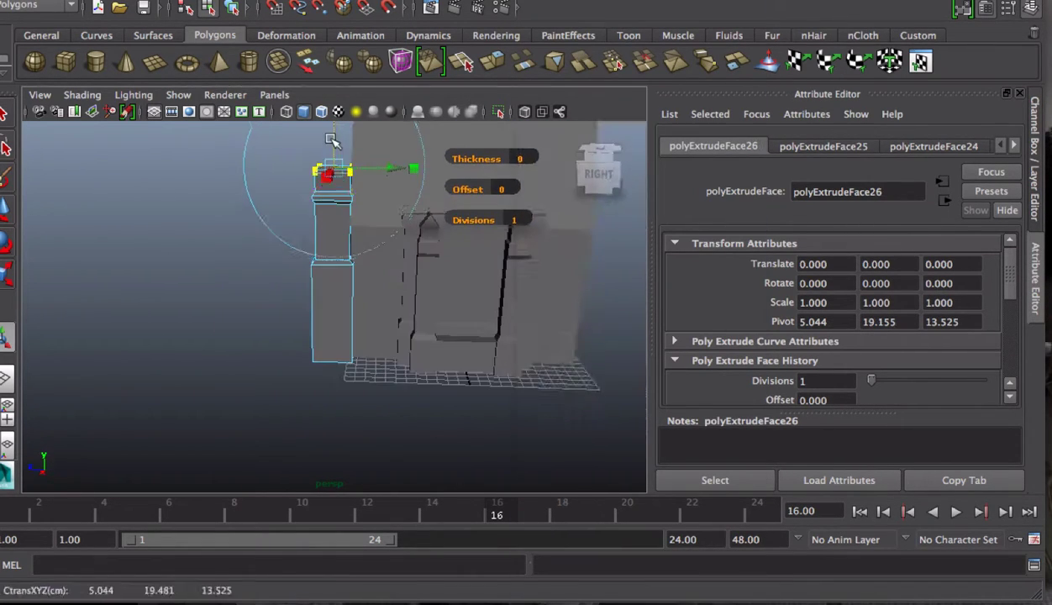
key("f")
right_click(375, 277)
left_click(336, 313)
key("r")
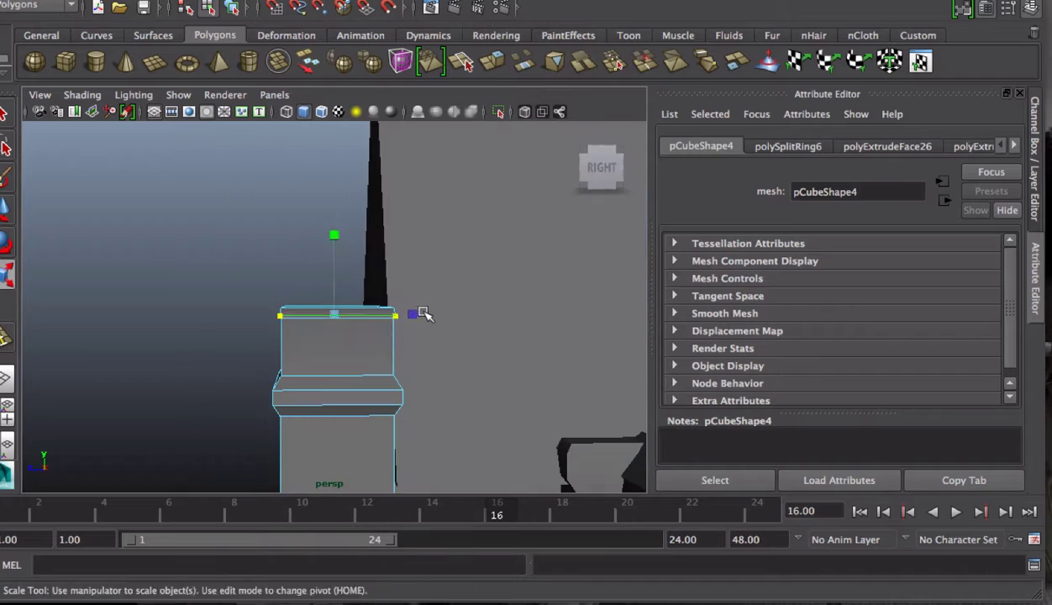
right_click_drag(293, 268, 293, 307)
left_click(329, 301)
left_click_drag(329, 300, 434, 395, "alt")
left_click(538, 1)
left_click(558, 30)
mouse_move(403, 252)
left_mouse_down("alt")
mouse_move(331, 217)
mouse_move(352, 204)
mouse_move(321, 136)
left_mouse_up("alt")
key("w")
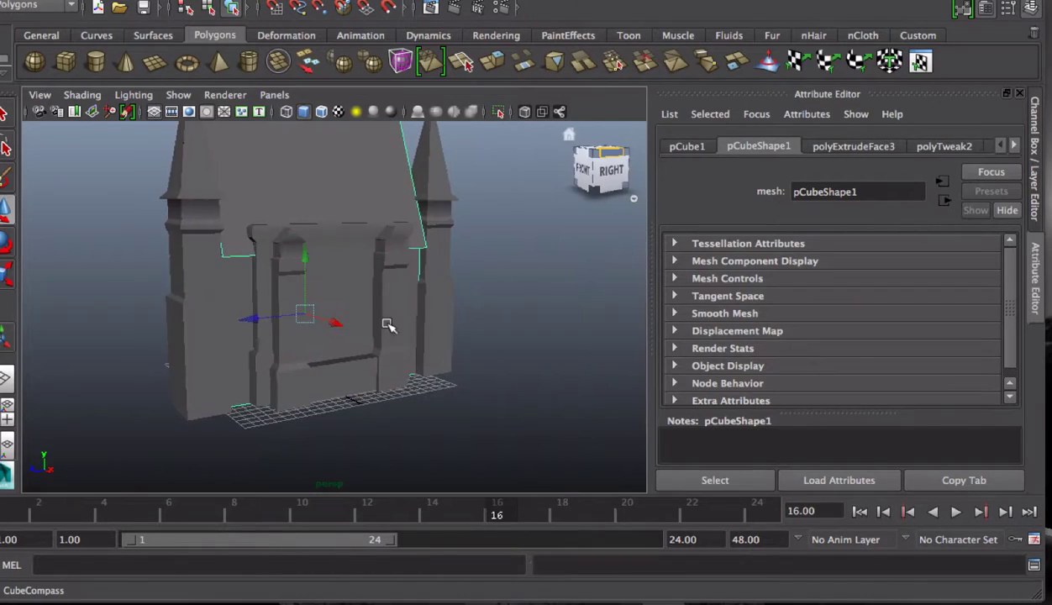
Turn the view toward the arch and select the arch frame
left_click_drag(388, 326, 340, 307, "alt")
left_click(340, 307)
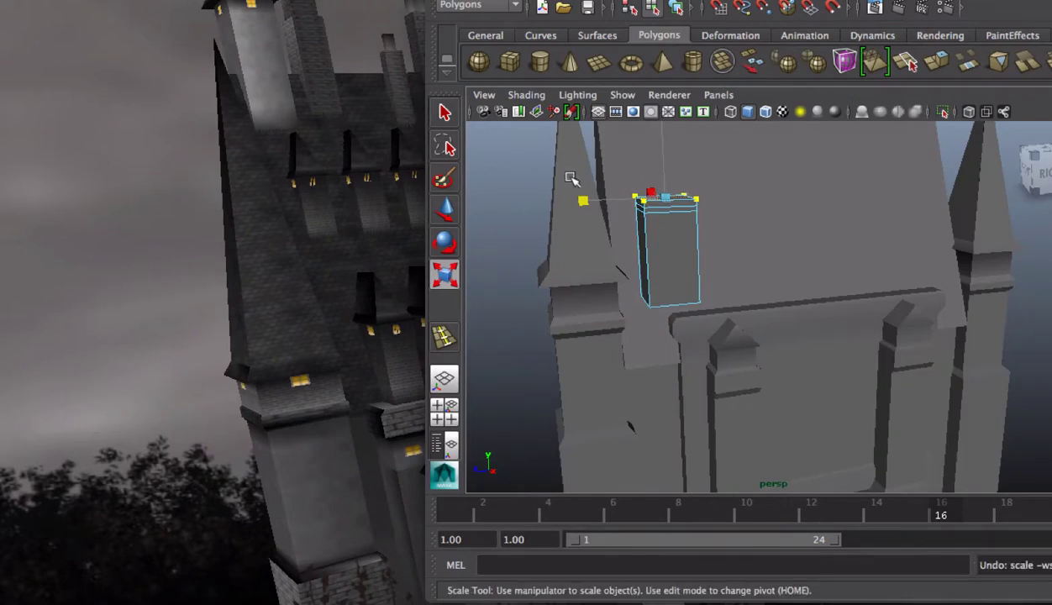
Raise the edge loop near the small box's top and extrude the top into a pointed cap
mouse_move(568, 177)
left_mouse_down("alt")
mouse_move(899, 254)
mouse_move(733, 226)
left_mouse_up("alt")
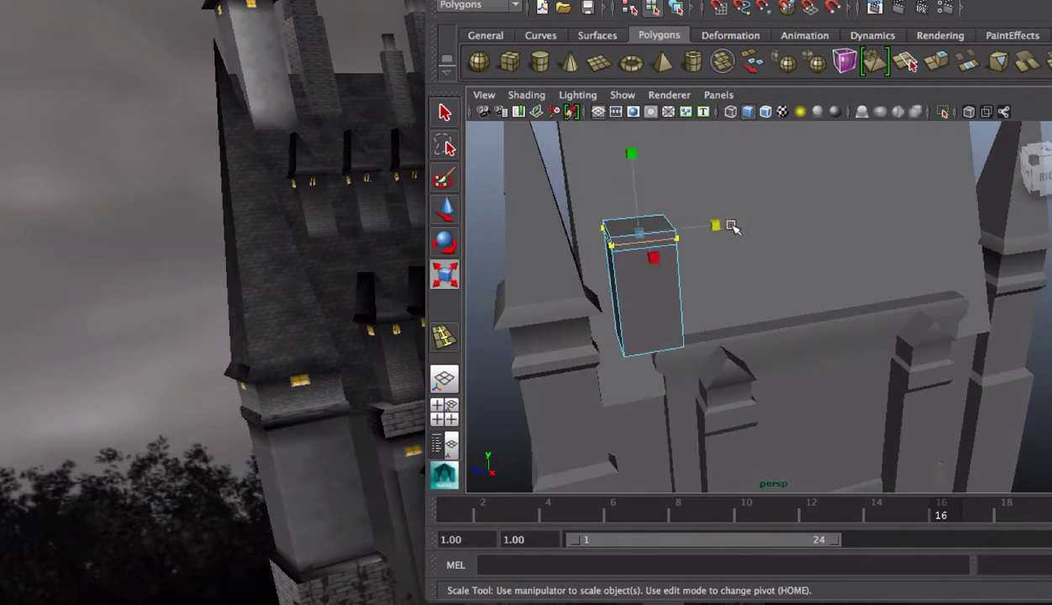
key("w")
mouse_move(587, 205)
left_mouse_down("alt")
mouse_move(774, 270)
mouse_move(638, 278)
left_mouse_up("alt")
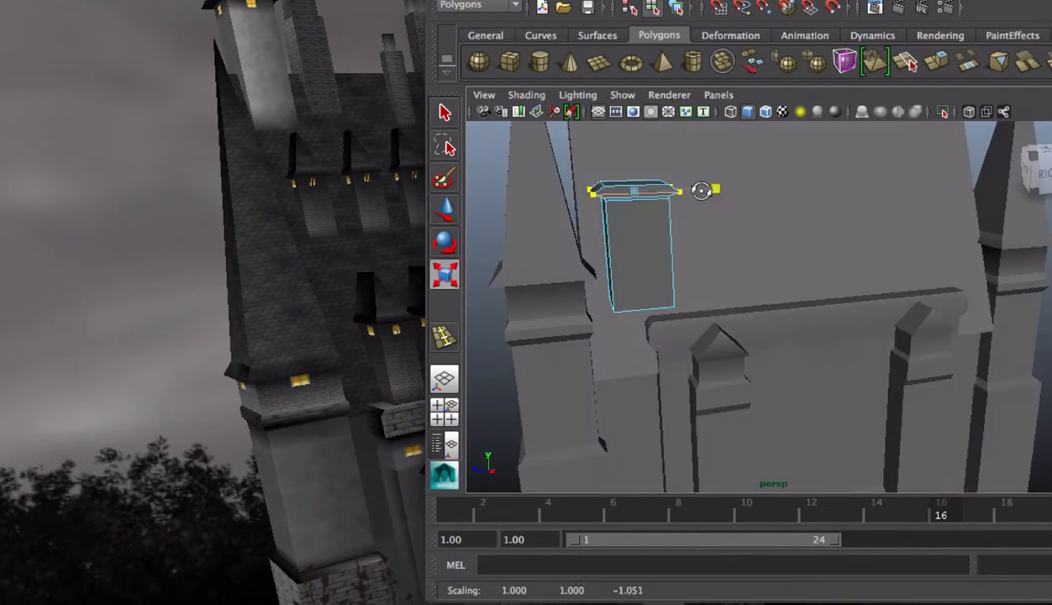
left_click_drag(701, 190, 752, 172, "alt")
key("ctrl+a")
key("ctrl+e")
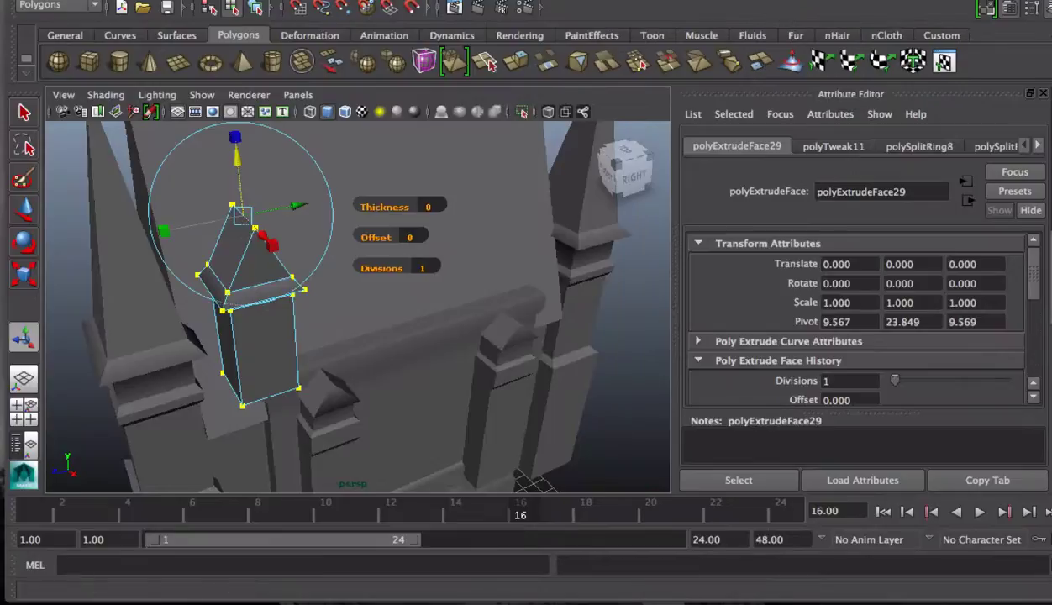
key("w")
Duplicate the pinnacle into a row along the facade wall
left_click_drag(223, 277, 202, 300, "alt")
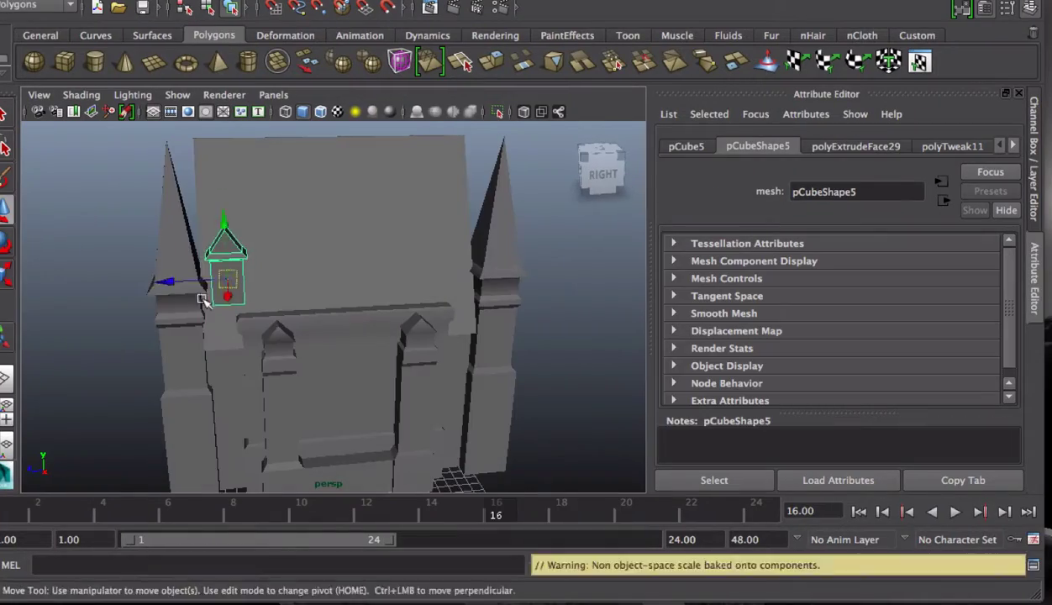
scroll(351, 310, "up", 3)
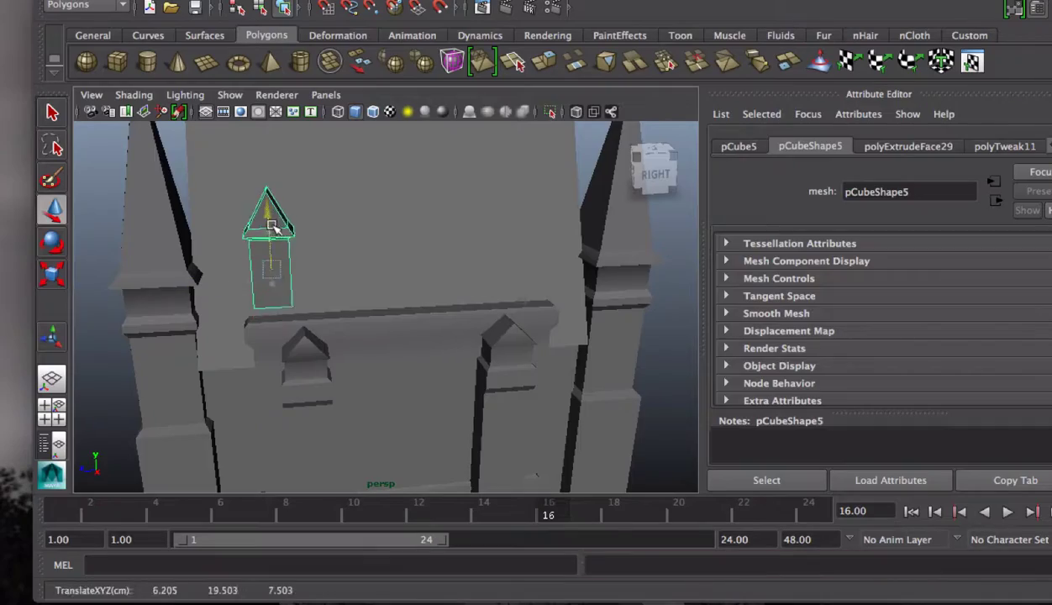
key("shift+d")
key("shift+d")
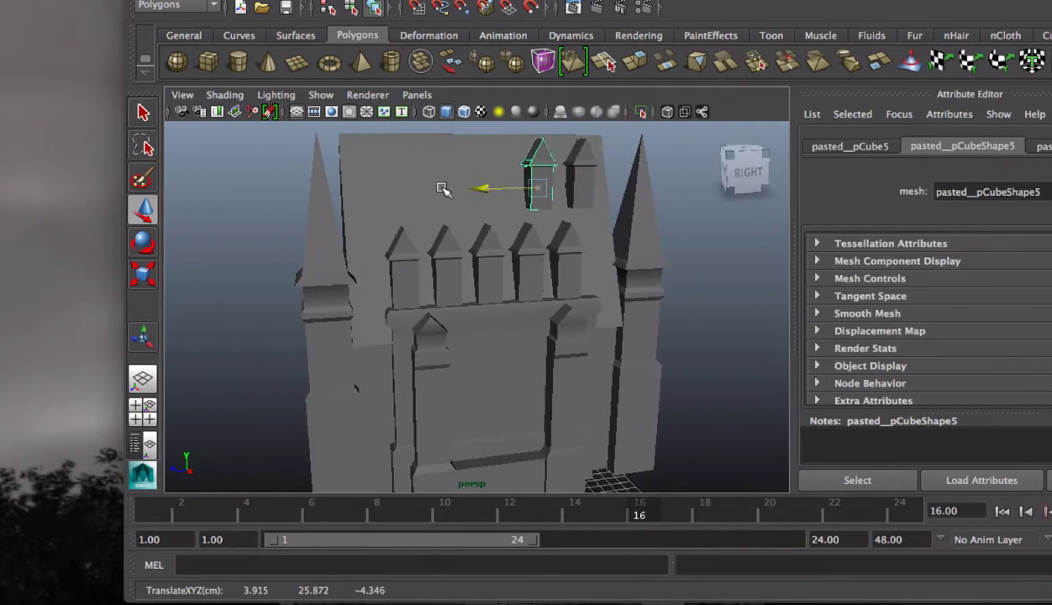
Widen the new tower pillar's top face and move the tower into place atop the facade
left_click_drag(432, 190, 394, 211, "alt")
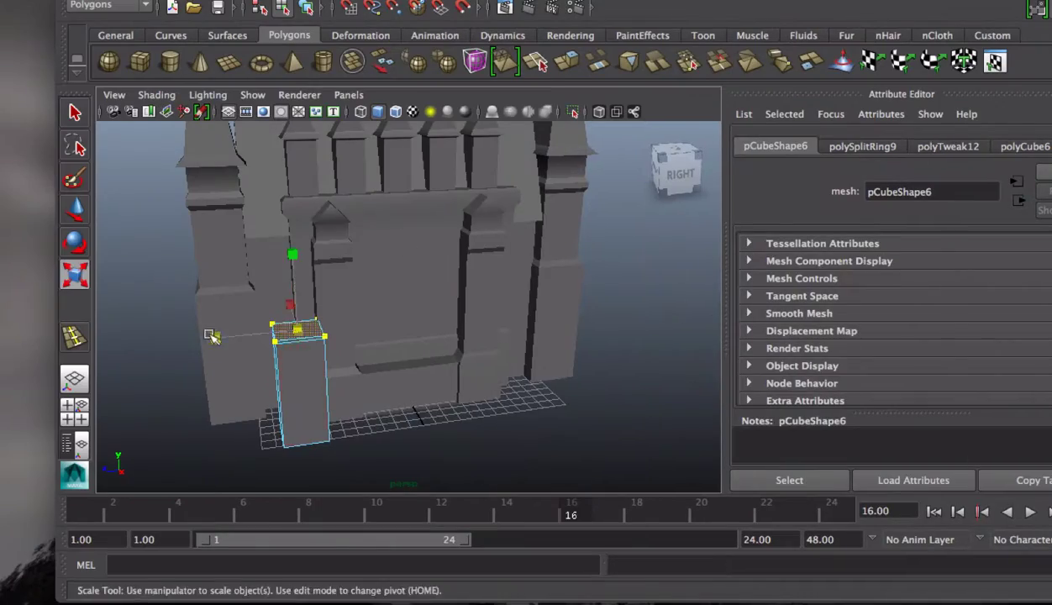
left_click_drag(340, 336, 346, 312)
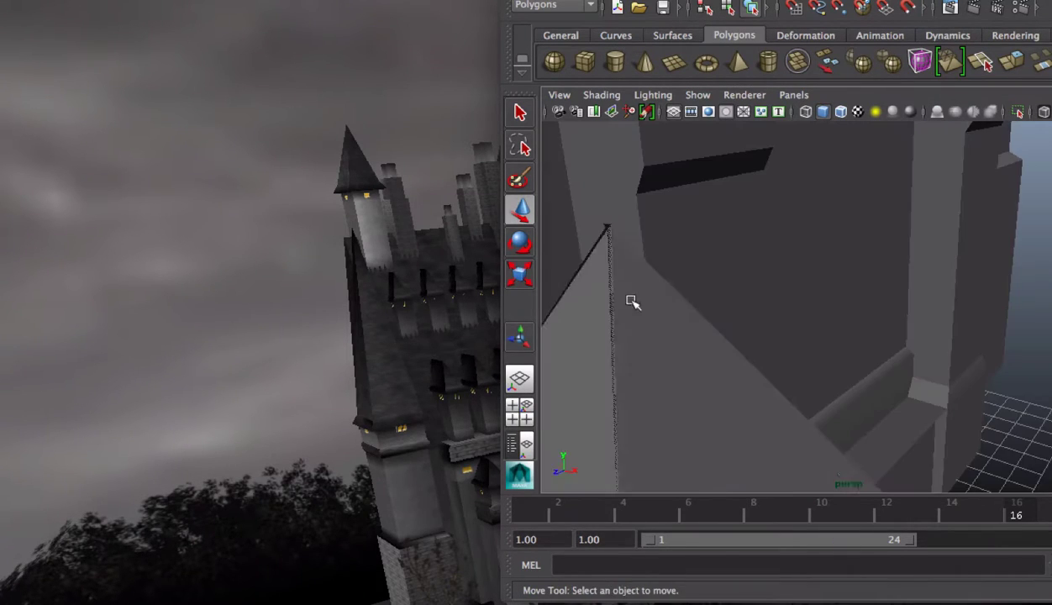
mouse_move(744, 342)
left_mouse_down("alt")
mouse_move(735, 192)
mouse_move(588, 231)
left_mouse_up("alt")
key("w")
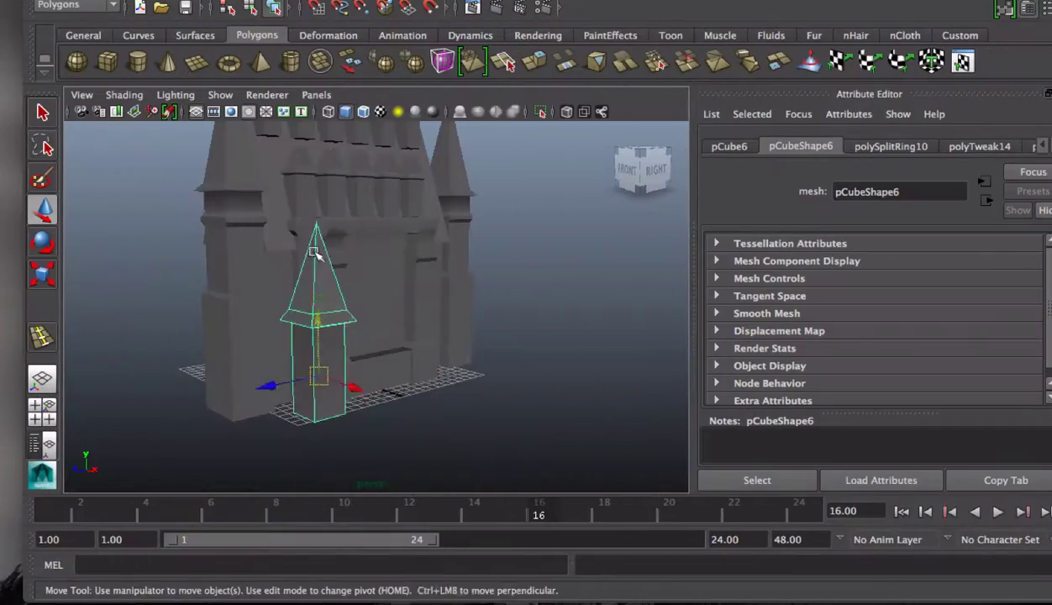
mouse_move(399, 296)
left_mouse_down("alt")
mouse_move(416, 256)
mouse_move(453, 319)
left_mouse_up("alt")
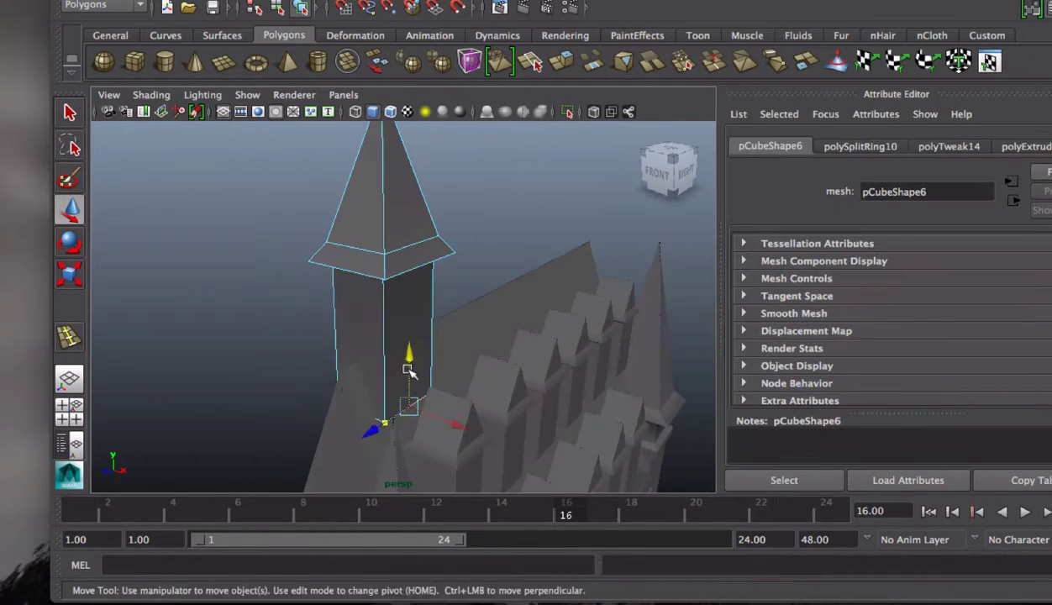
right_click_drag(497, 415, 458, 311, "alt")
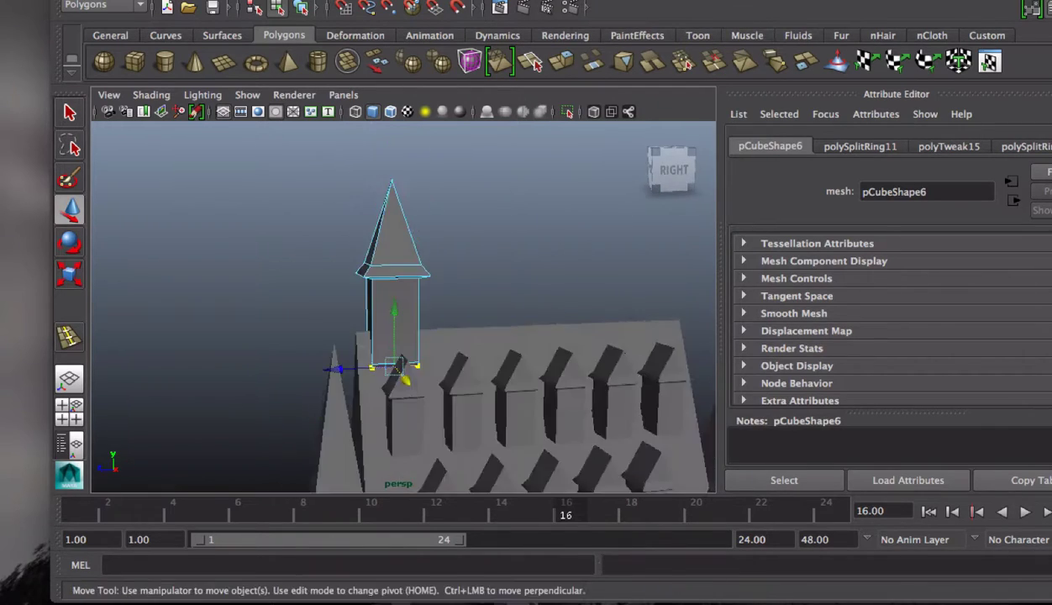
left_click_drag(504, 353, 471, 336, "alt")
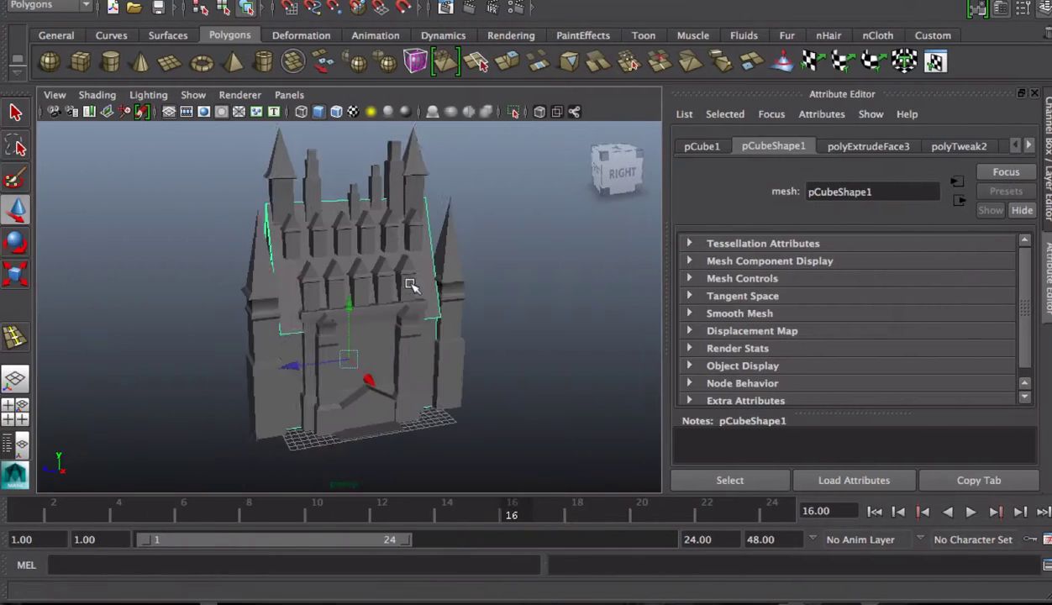
Orbit slightly around the finished castle to frame it for rendering
left_click_drag(409, 284, 338, 268, "alt")
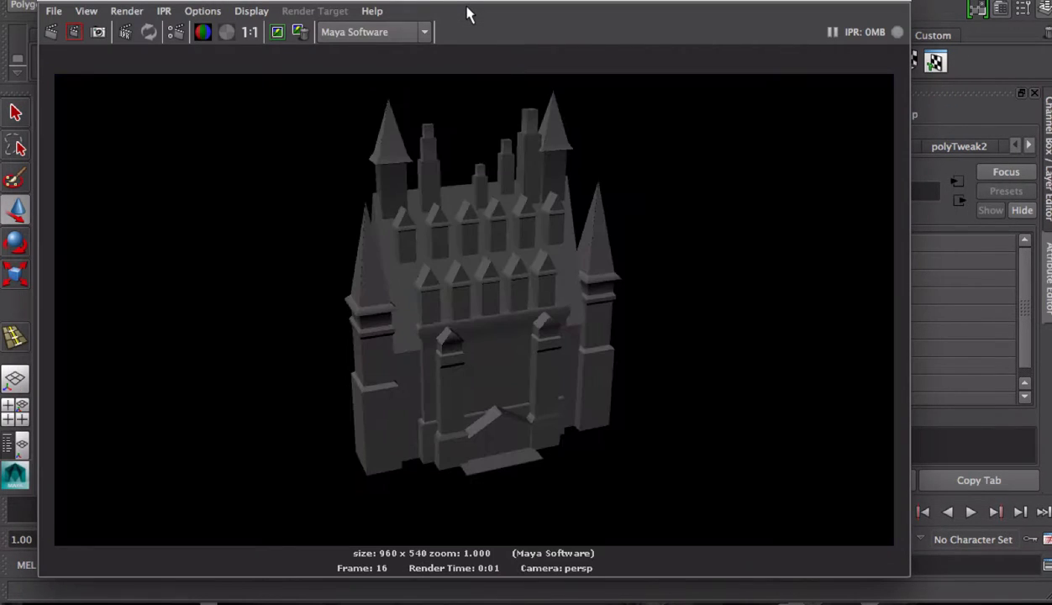